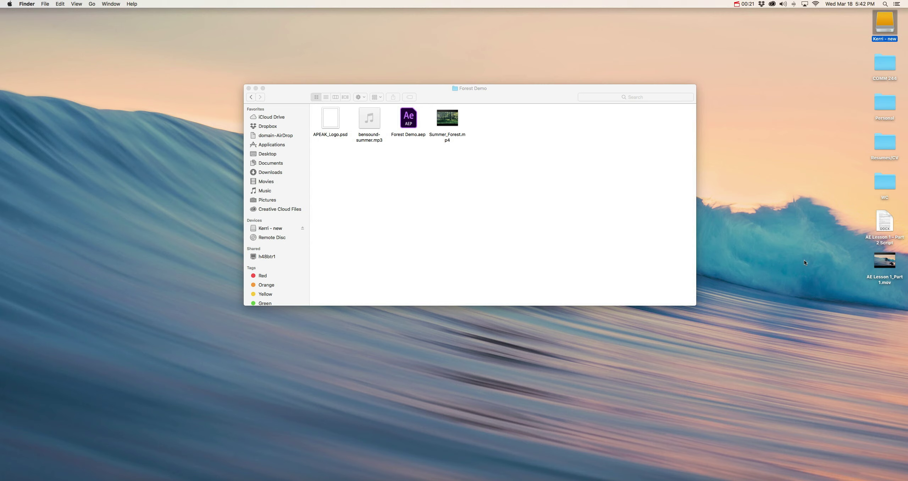
- Bring the Forest Demo Finder window to the front
click(471, 89)
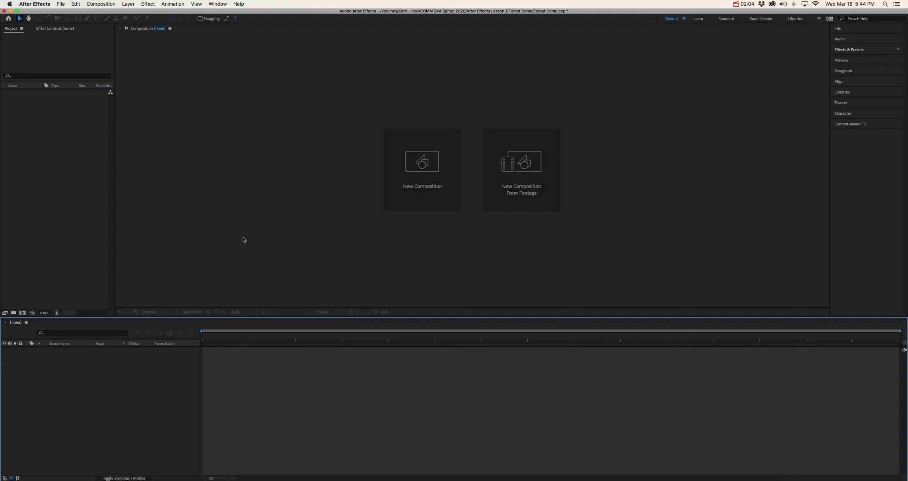
click(42, 185)
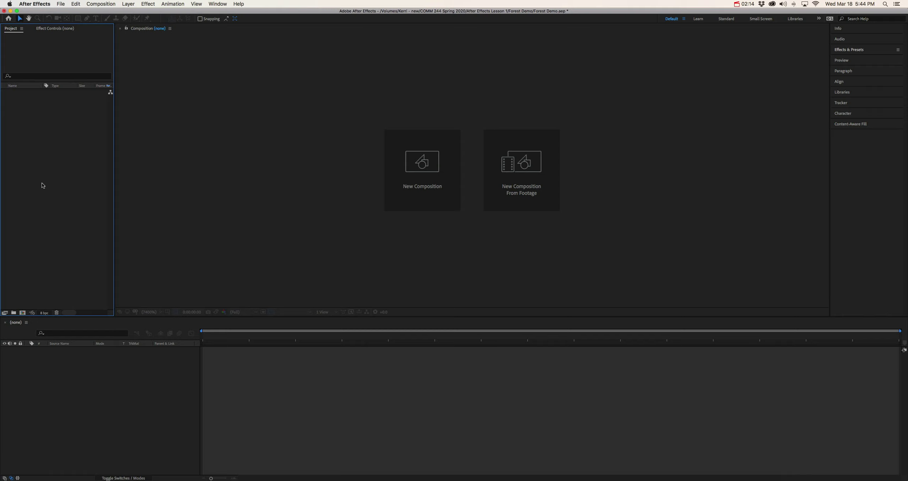
click(317, 347)
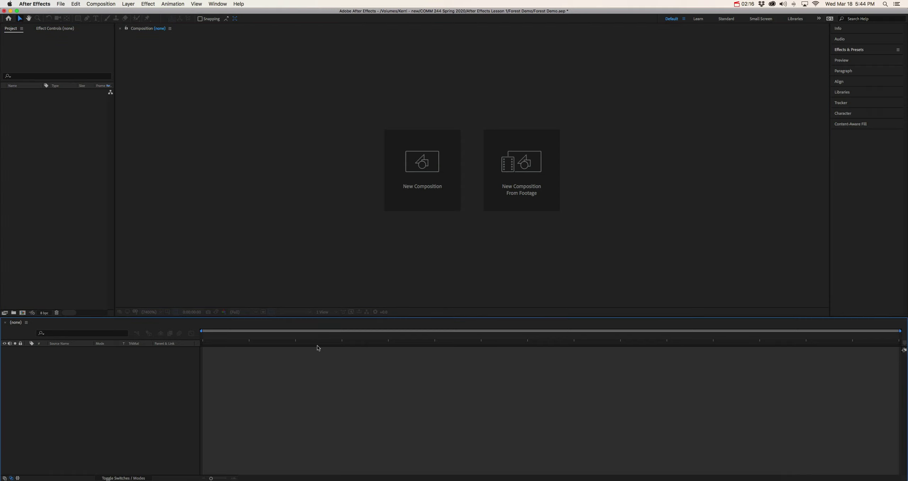
click(84, 160)
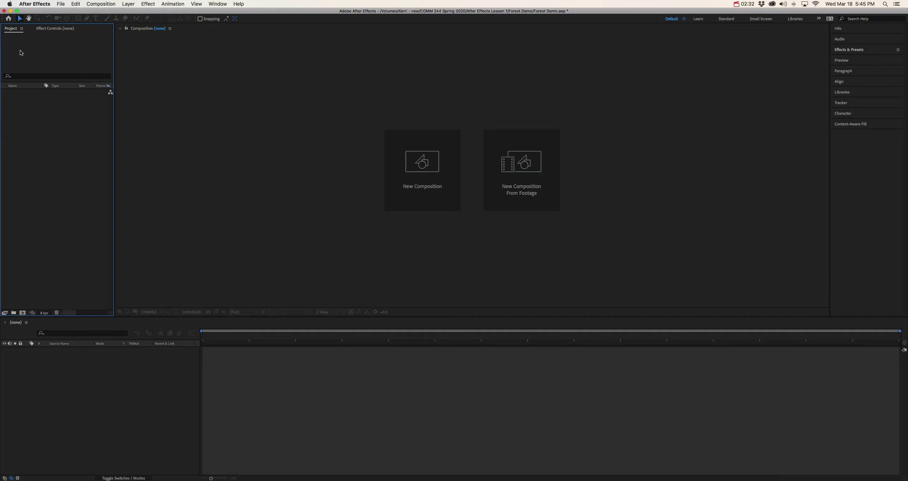
click(55, 29)
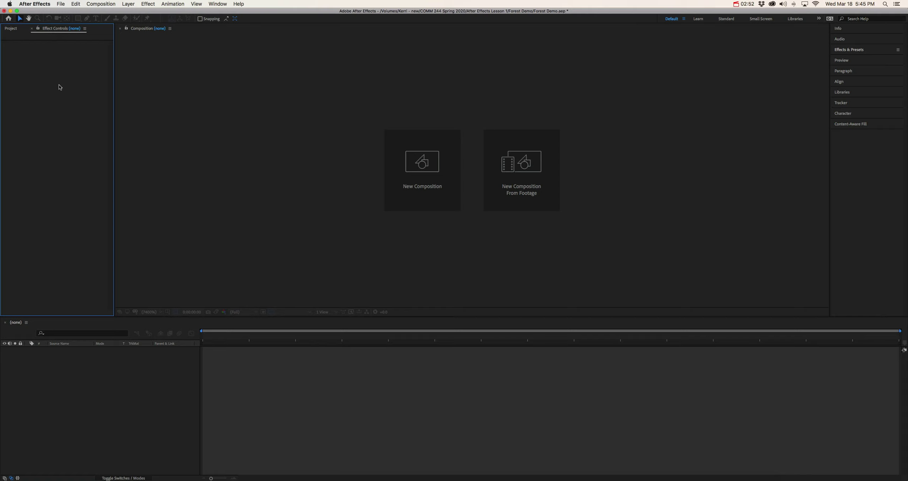
- Move focus from the Project panel to the Composition panel
click(12, 31)
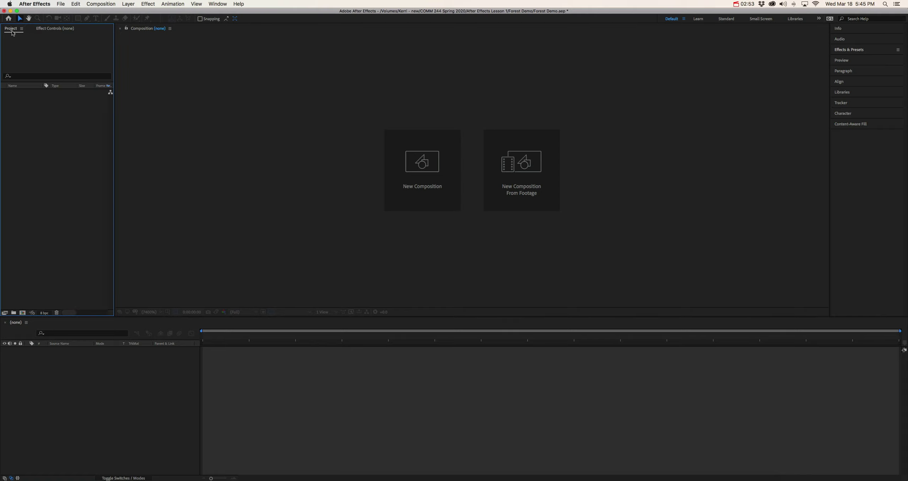
click(238, 93)
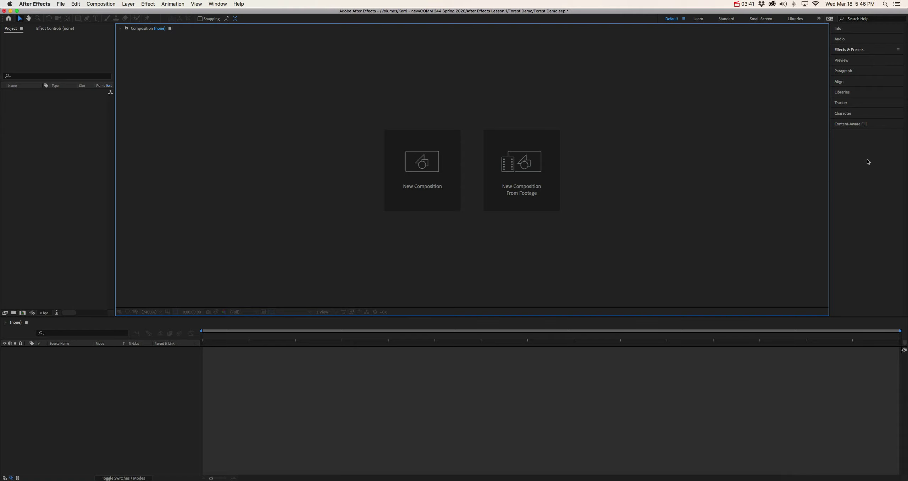
- Expand the Info, Align, Content-Aware Fill, Paragraph and Audio panels in turn, finishing on Align
click(848, 28)
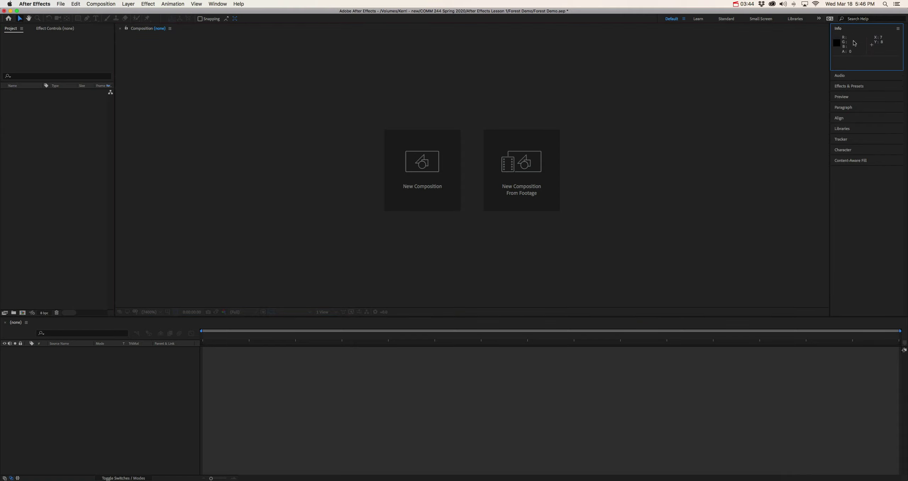
click(851, 118)
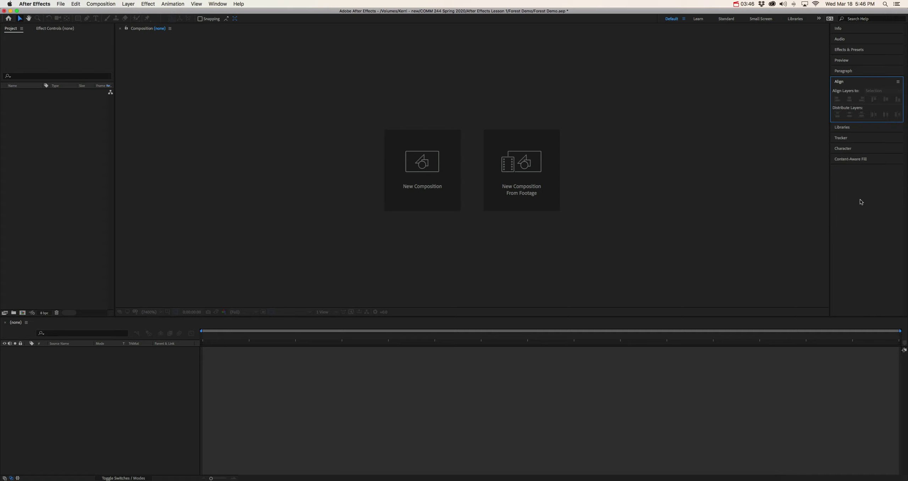
click(843, 159)
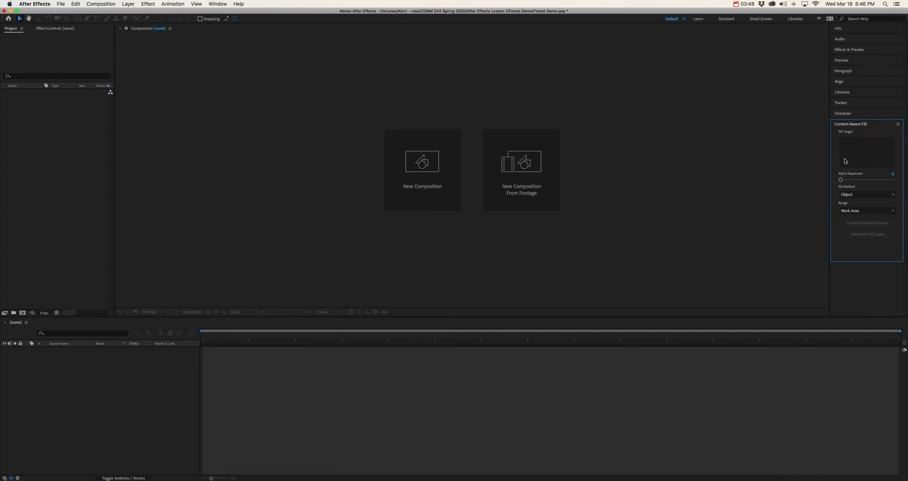
click(852, 72)
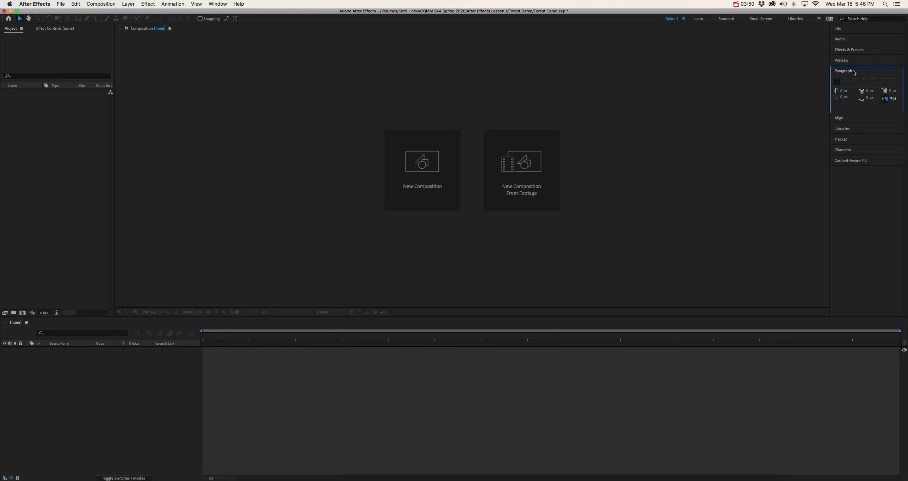
click(846, 40)
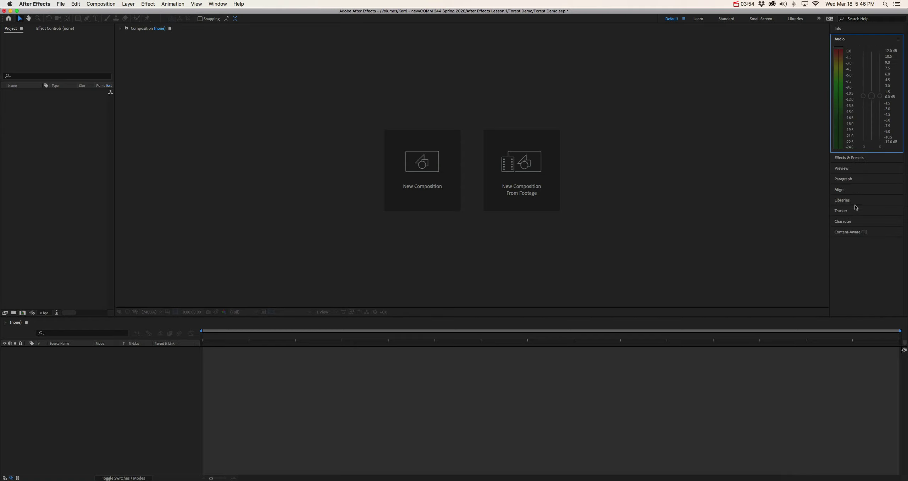
click(842, 191)
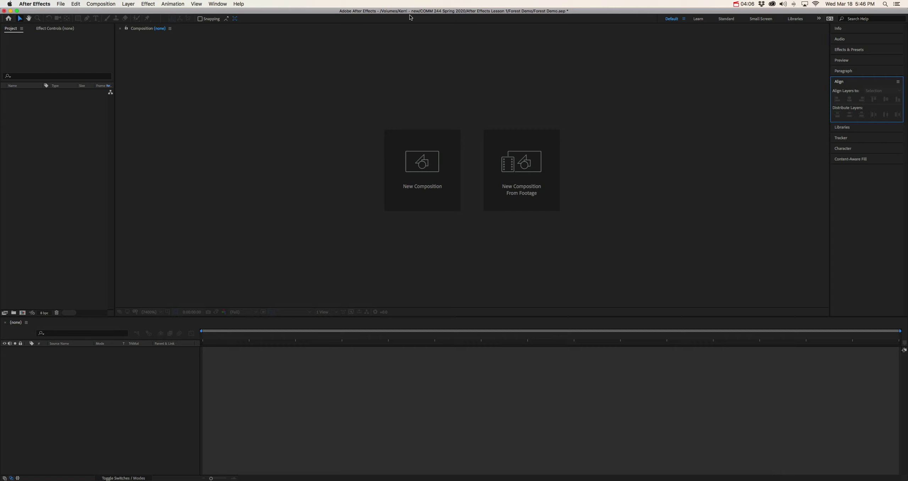
- Close the Align panel from the Window menu and reopen the Window menu
click(217, 4)
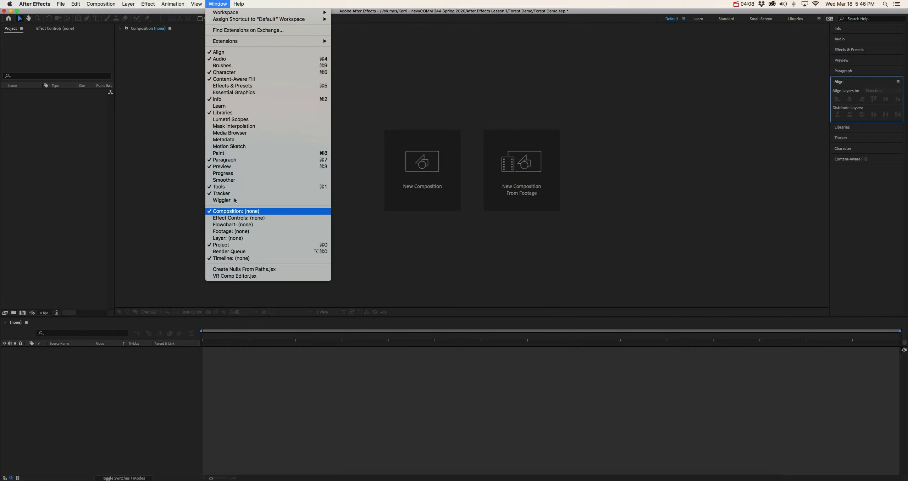
click(220, 53)
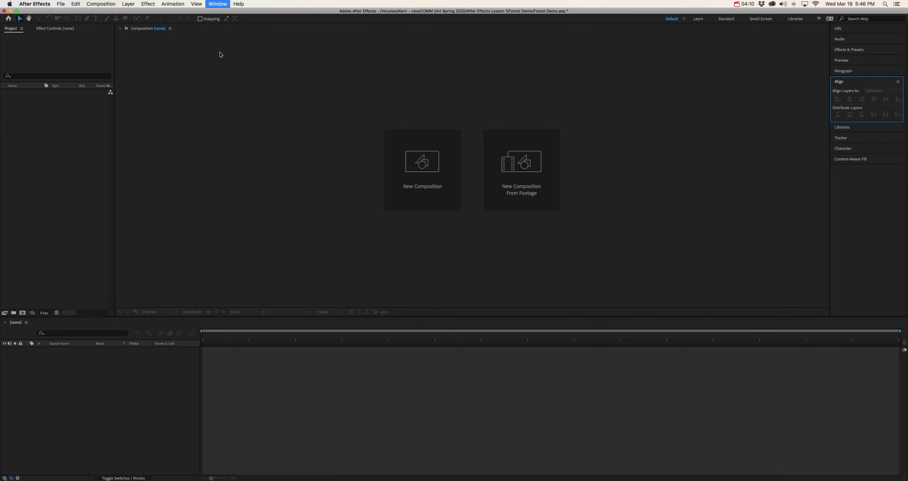
click(217, 4)
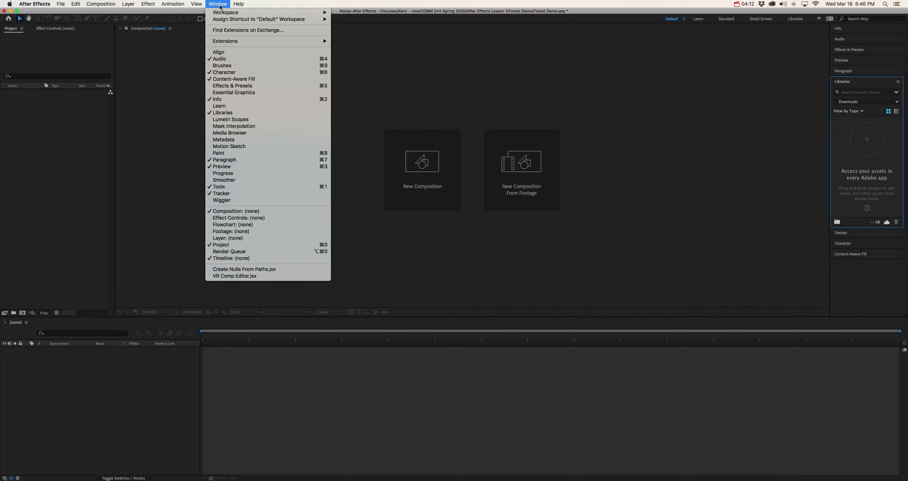
- Reopen the Align panel, dock it between Preview and Paragraph, and expand it
click(218, 53)
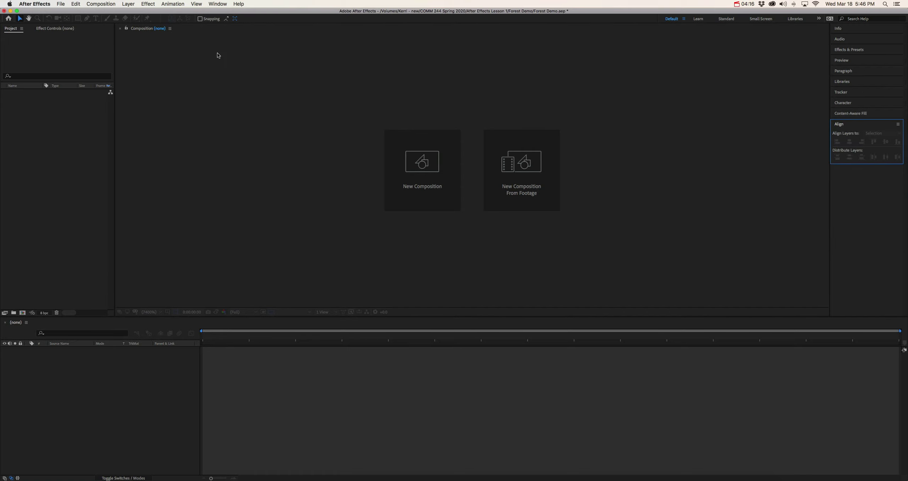
click(840, 126)
drag(840, 125, 845, 70)
click(845, 70)
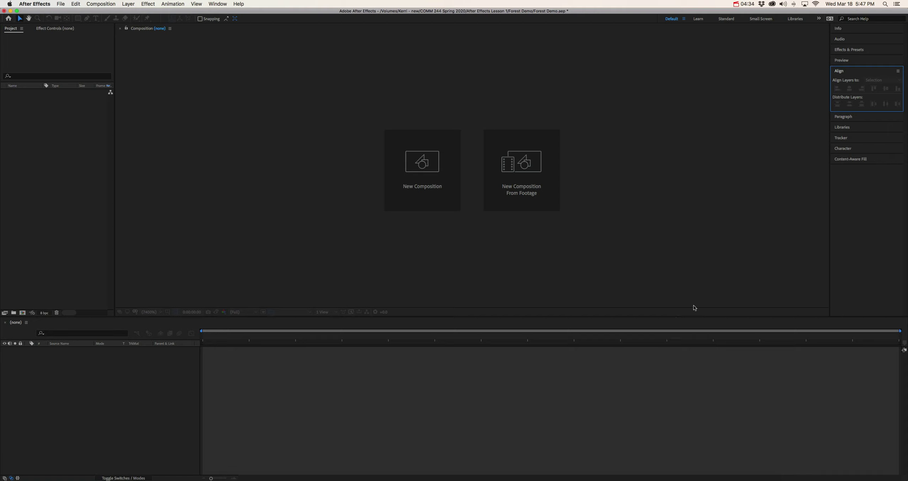
- Expand the Tracker, Paragraph, Preview, Audio and Info panels, then make the timeline active
click(853, 138)
click(848, 81)
click(847, 59)
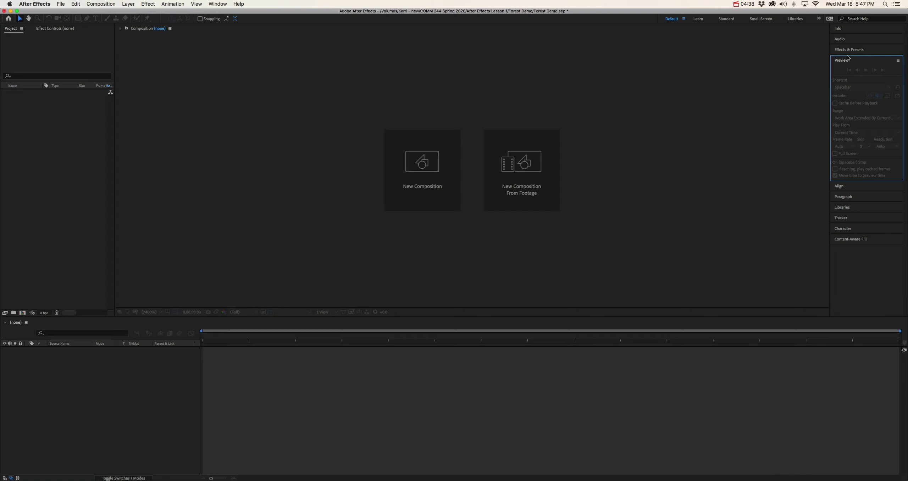
click(847, 40)
click(844, 32)
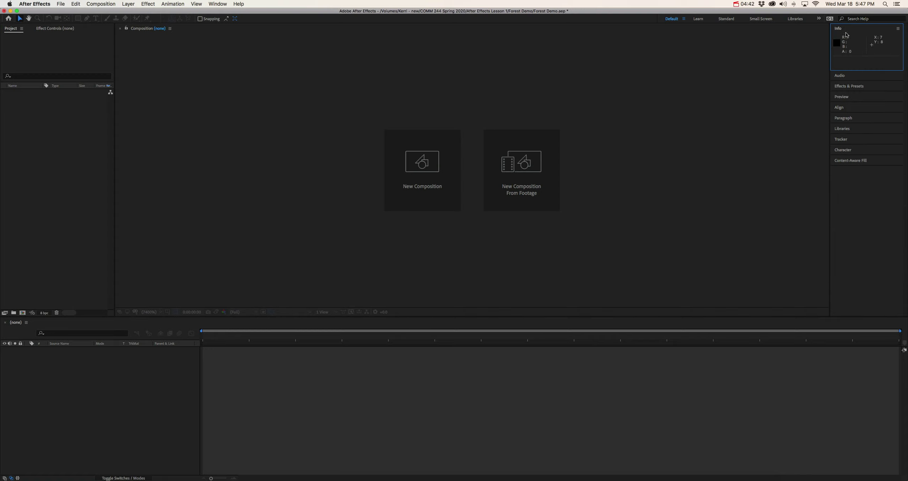
click(82, 428)
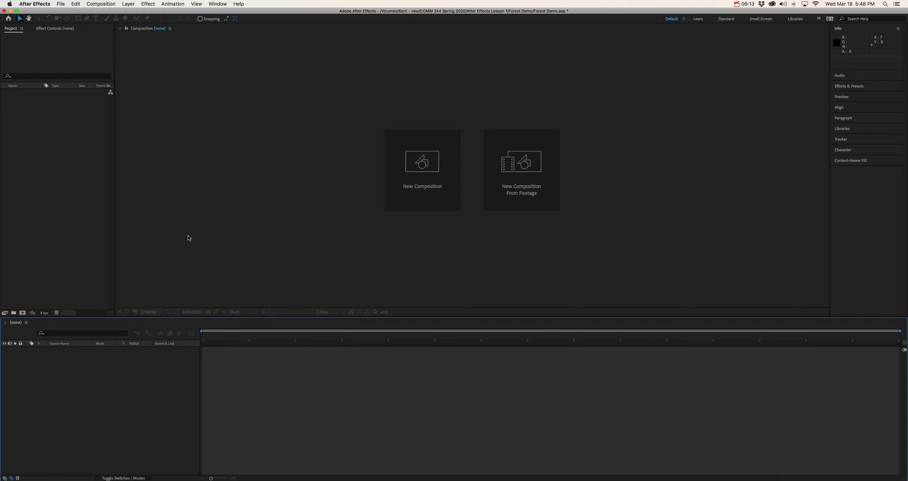
- Cycle focus twice through the Composition viewer, timeline and Project panel, ending on the viewer
click(270, 225)
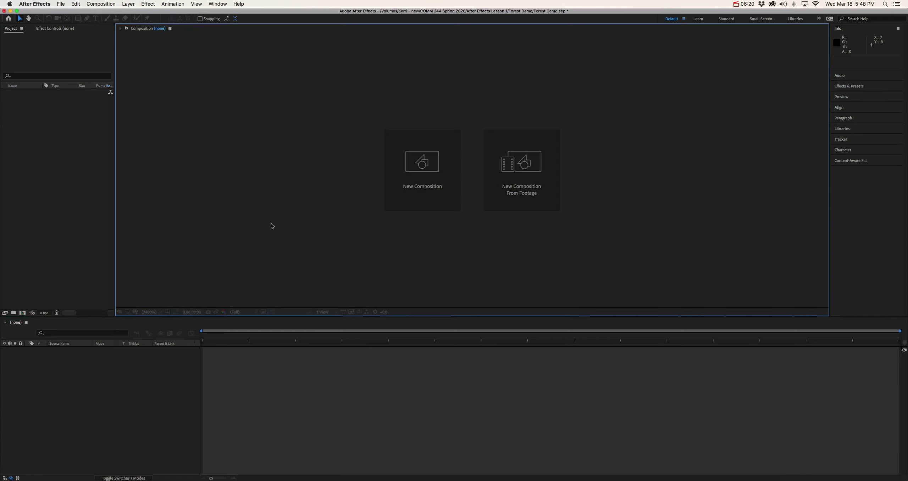
click(73, 380)
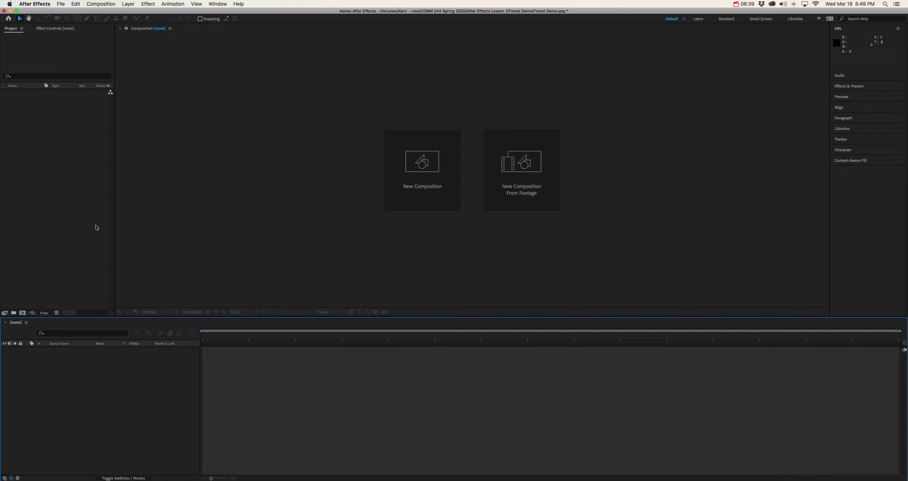
click(81, 226)
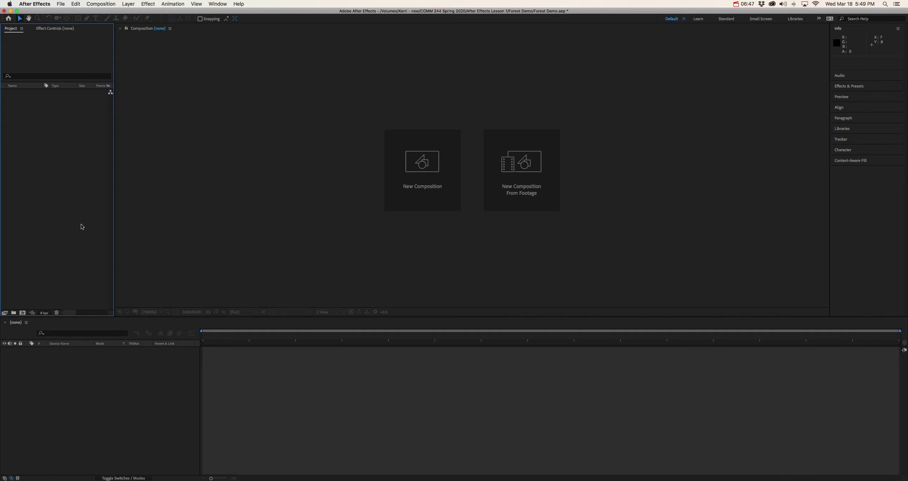
click(343, 210)
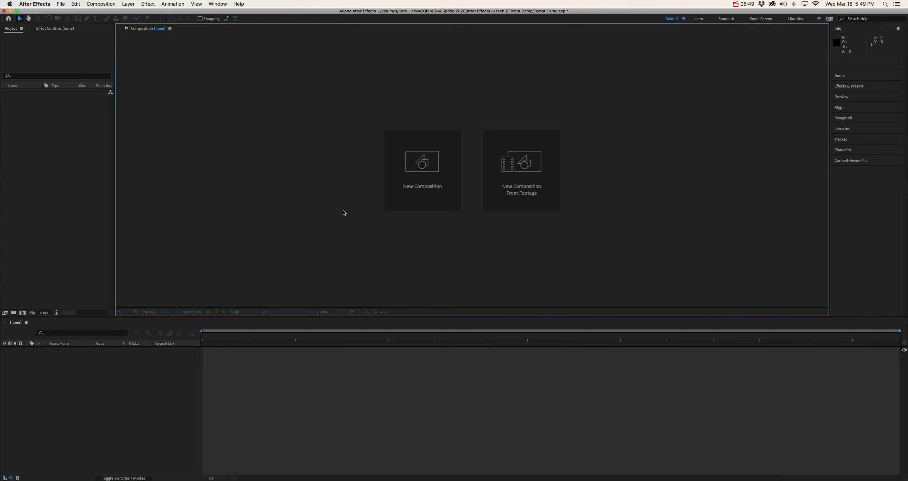
click(374, 416)
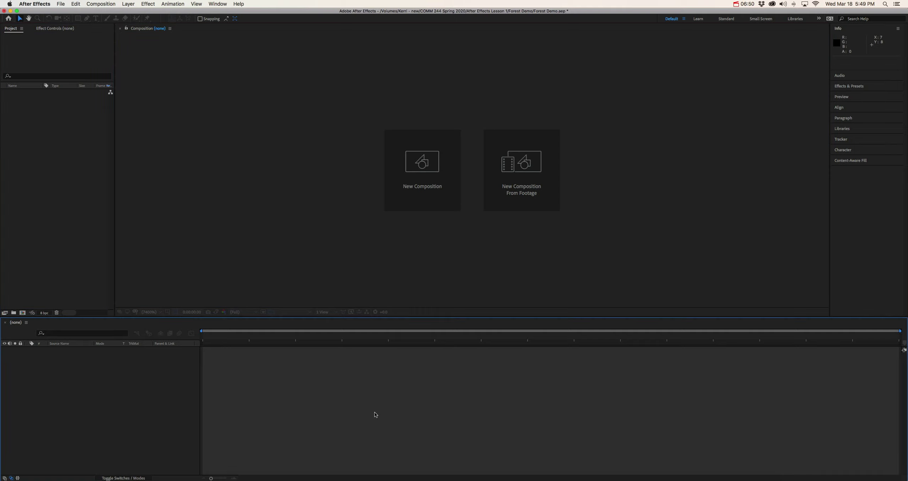
click(59, 272)
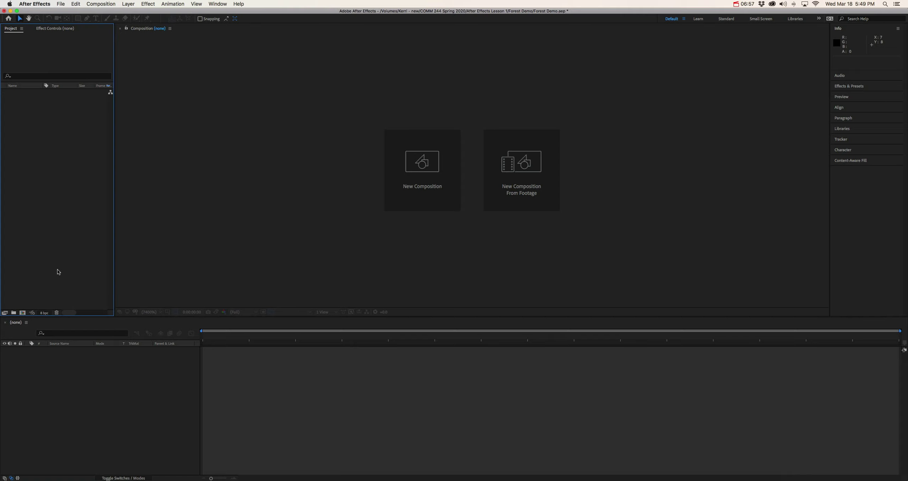
click(240, 252)
click(64, 3)
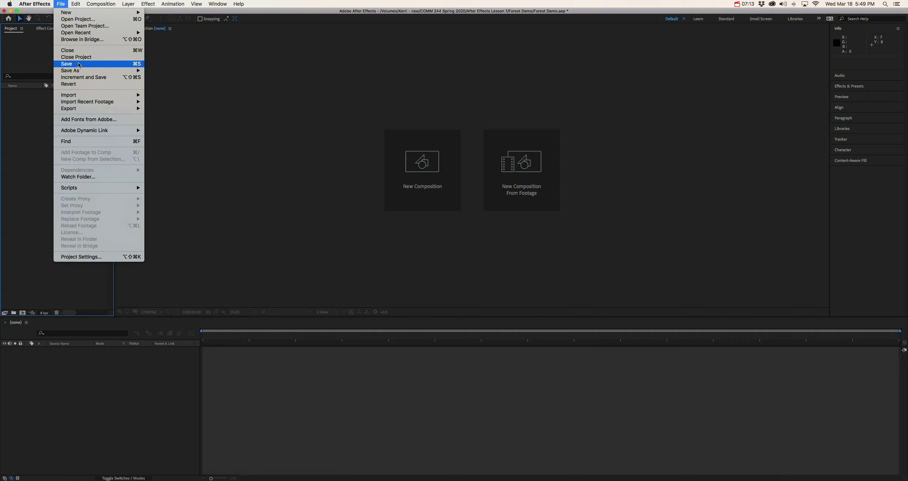
mouse_move(77, 72)
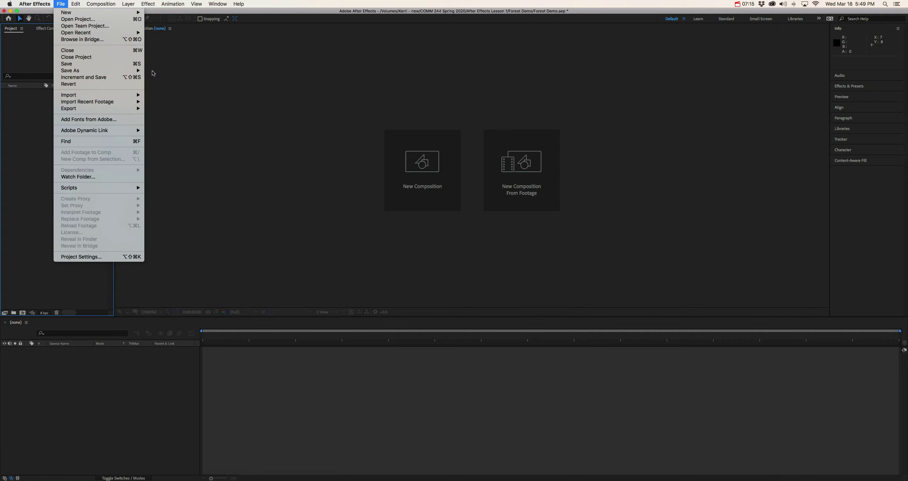
click(153, 70)
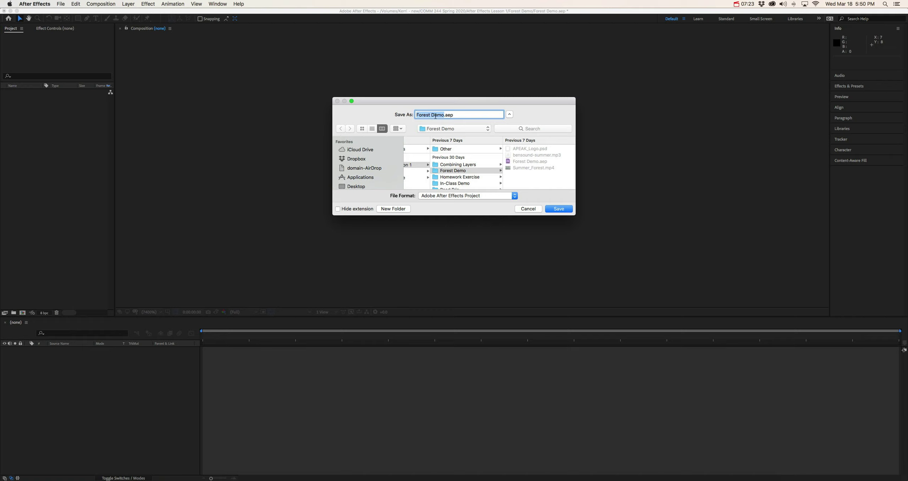
click(414, 166)
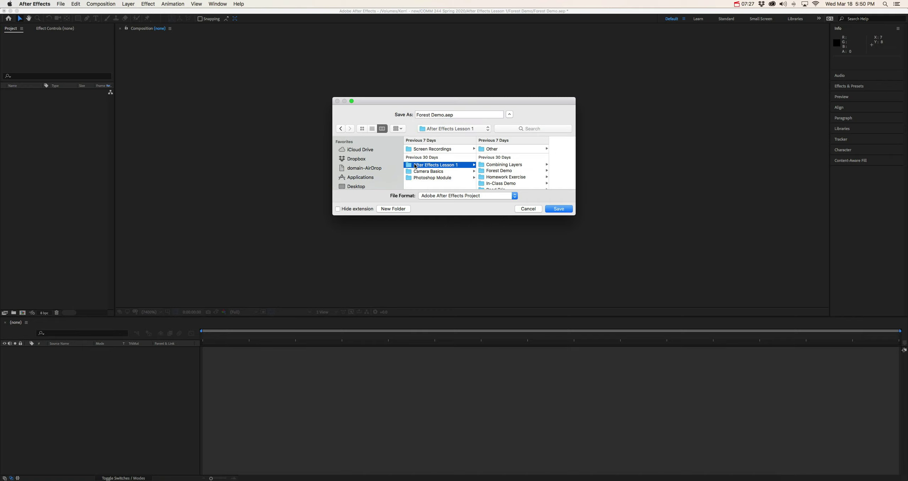
click(499, 171)
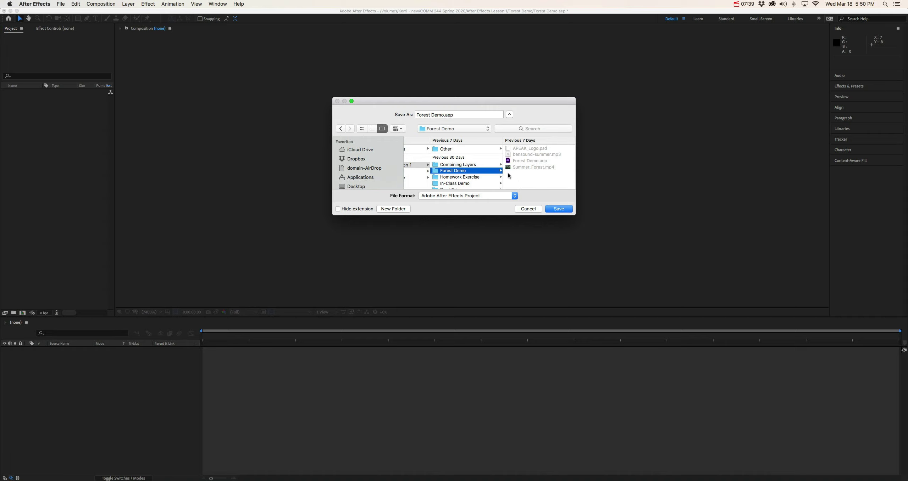
click(528, 210)
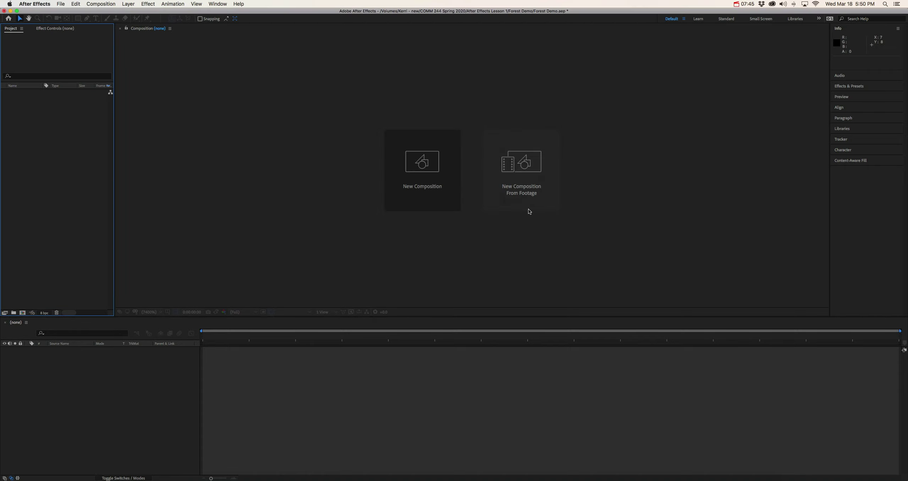